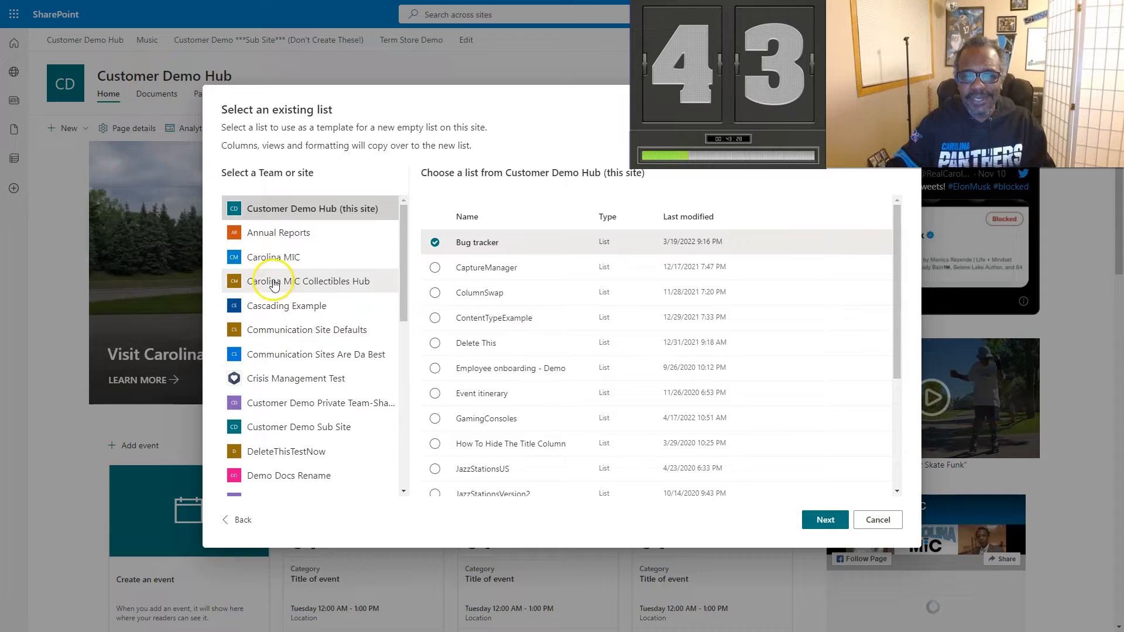
Choose the Press Contacts list from the Carolina MIC site as the template for the new list
{"action": "left_click", "coordinate": [273, 261]}
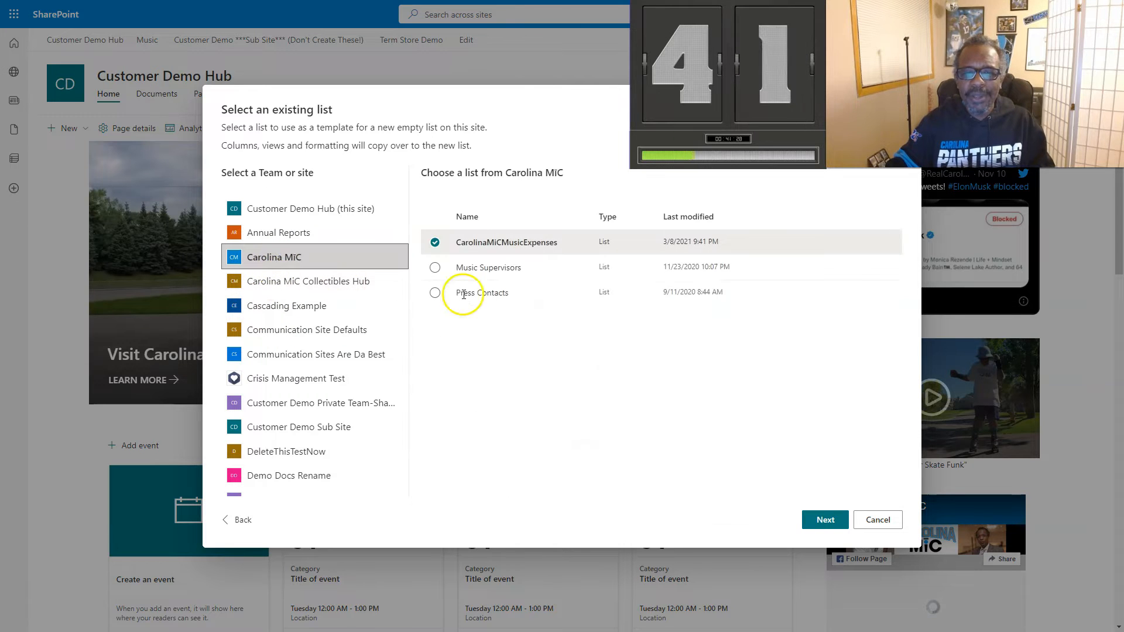
{"action": "left_click", "coordinate": [437, 293]}
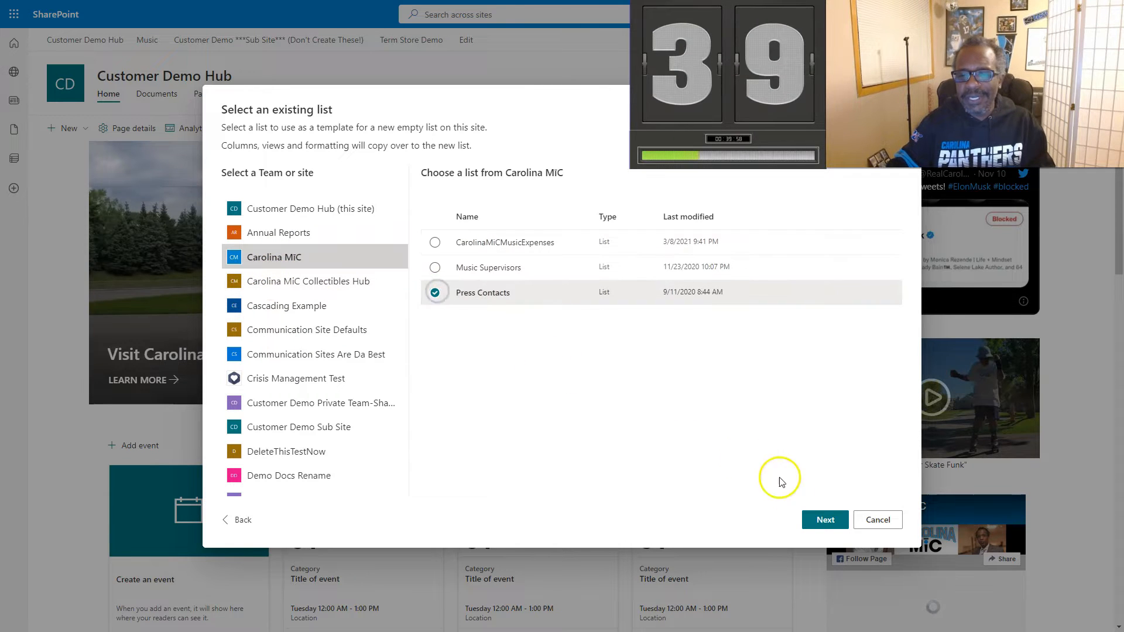
{"action": "left_click", "coordinate": [823, 520]}
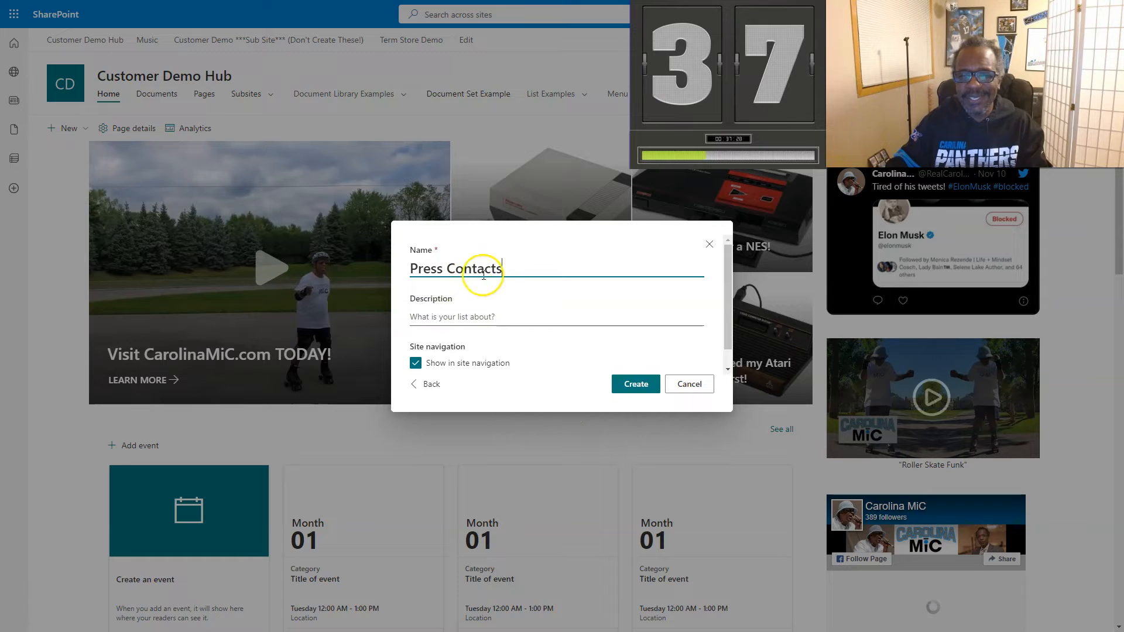
Name the new list Press Contacts Copy and create it with site navigation display kept on
{"action": "type", "text": "C"}
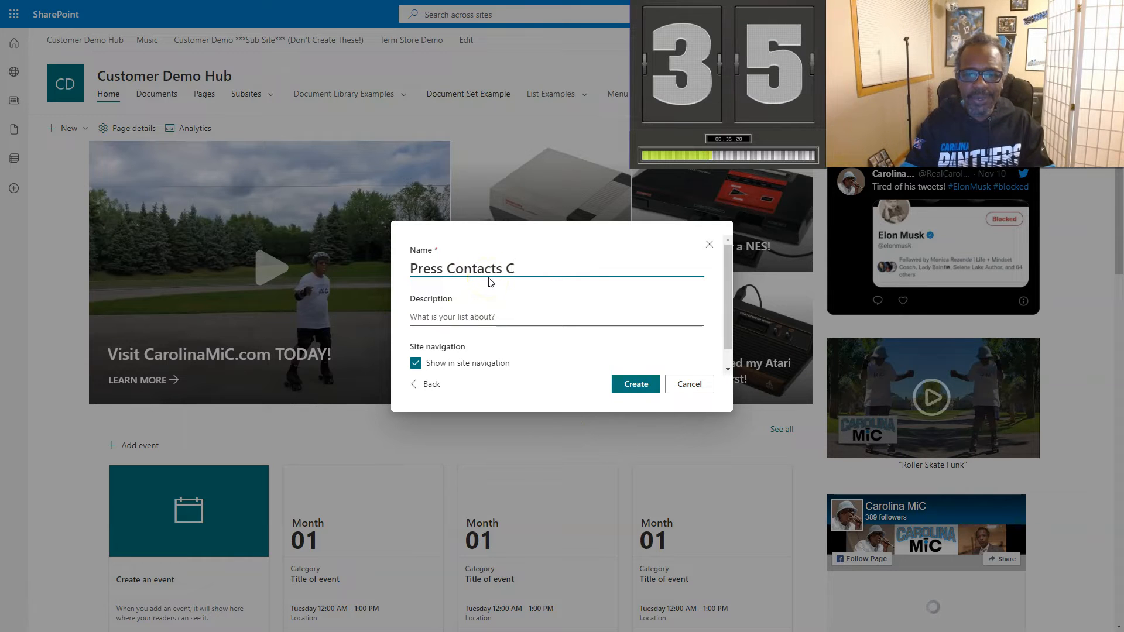
{"action": "type", "text": "opy"}
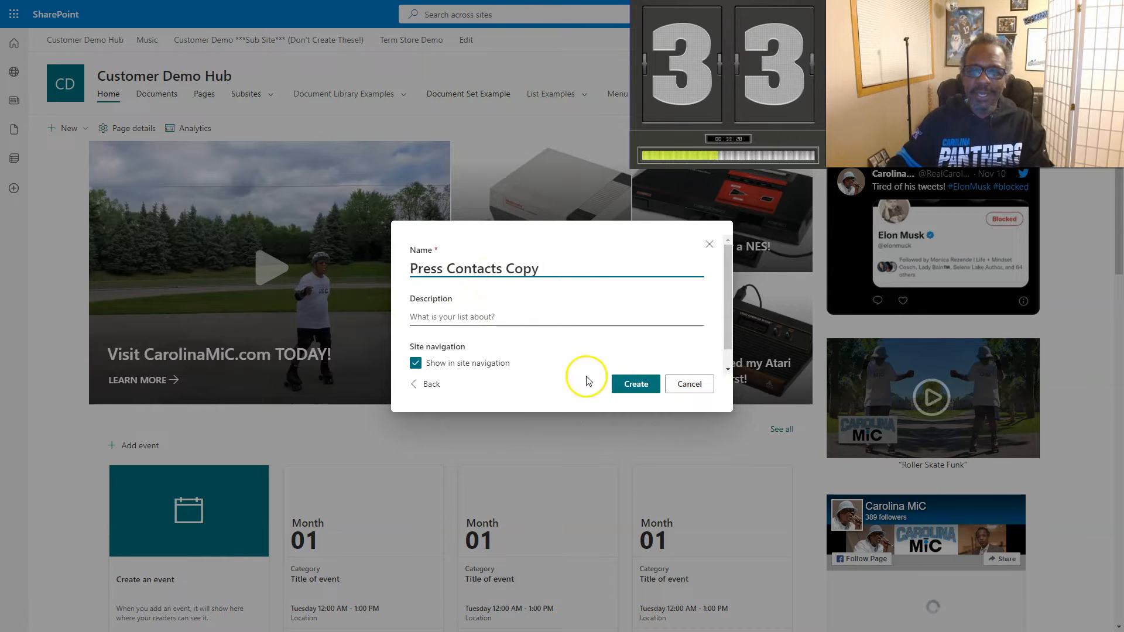
{"action": "left_click", "coordinate": [624, 384]}
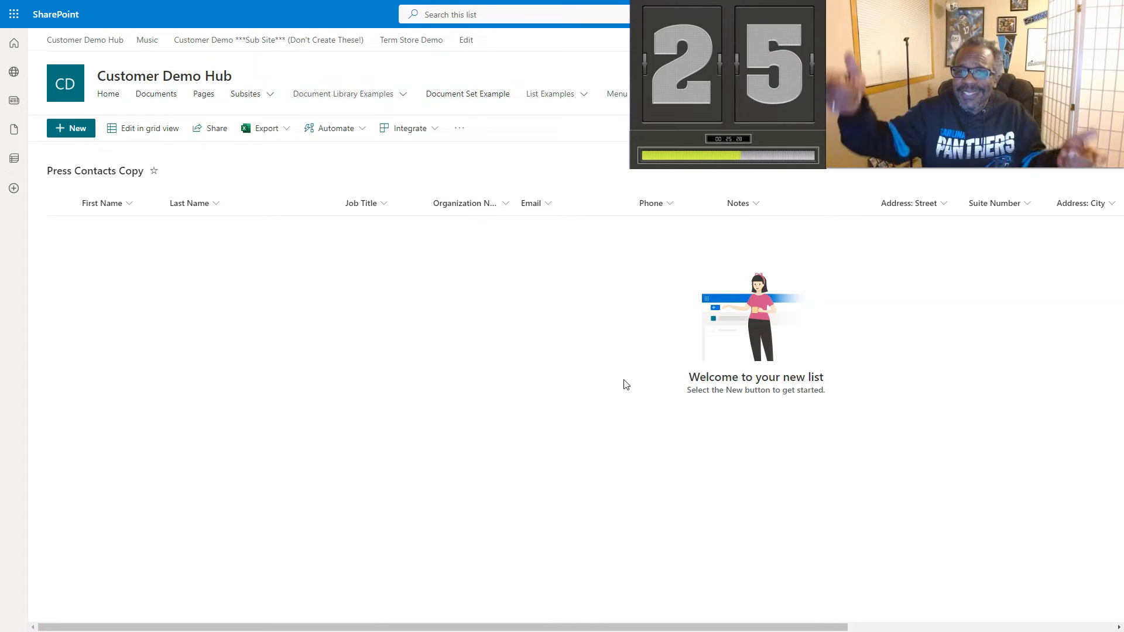
{"action": "left_click", "coordinate": [621, 385]}
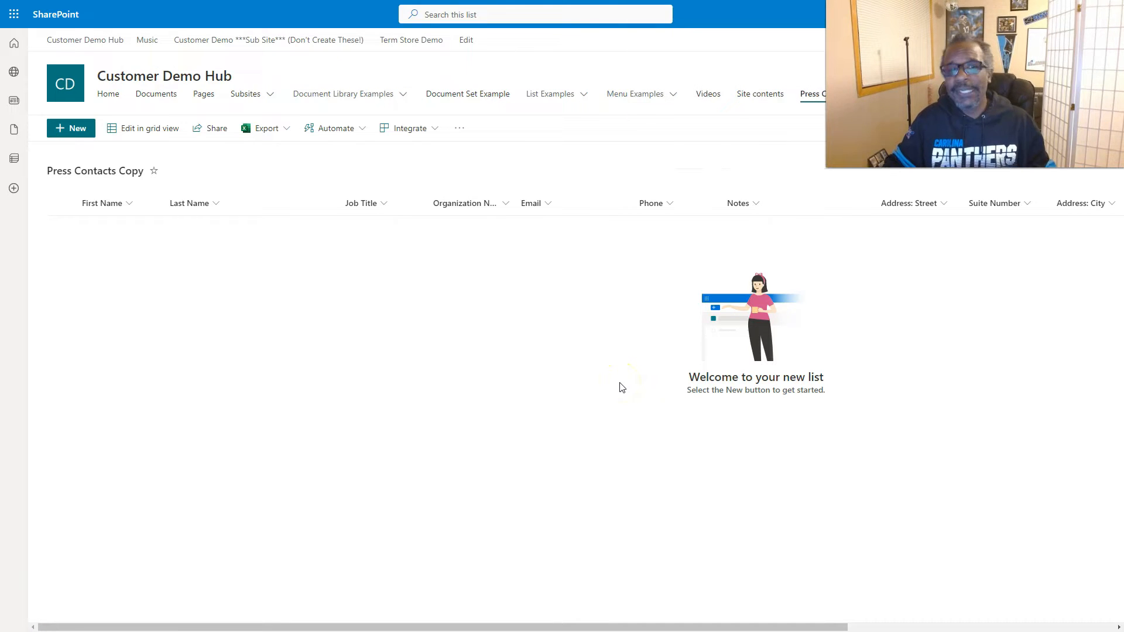
{"action": "left_click", "coordinate": [620, 380]}
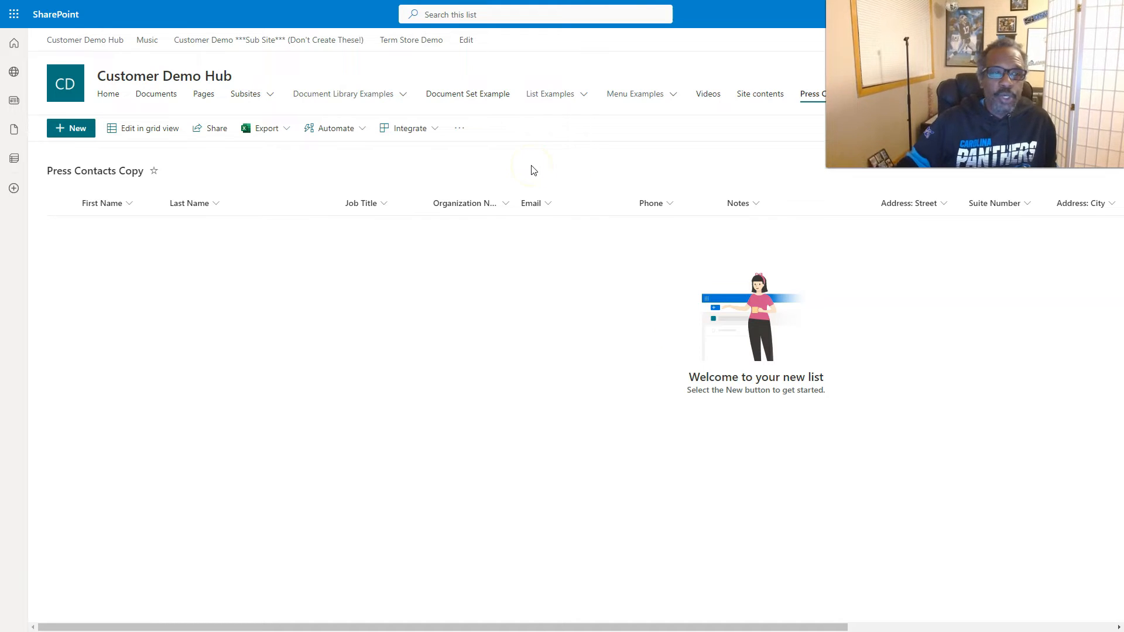
{"action": "left_click", "coordinate": [69, 95]}
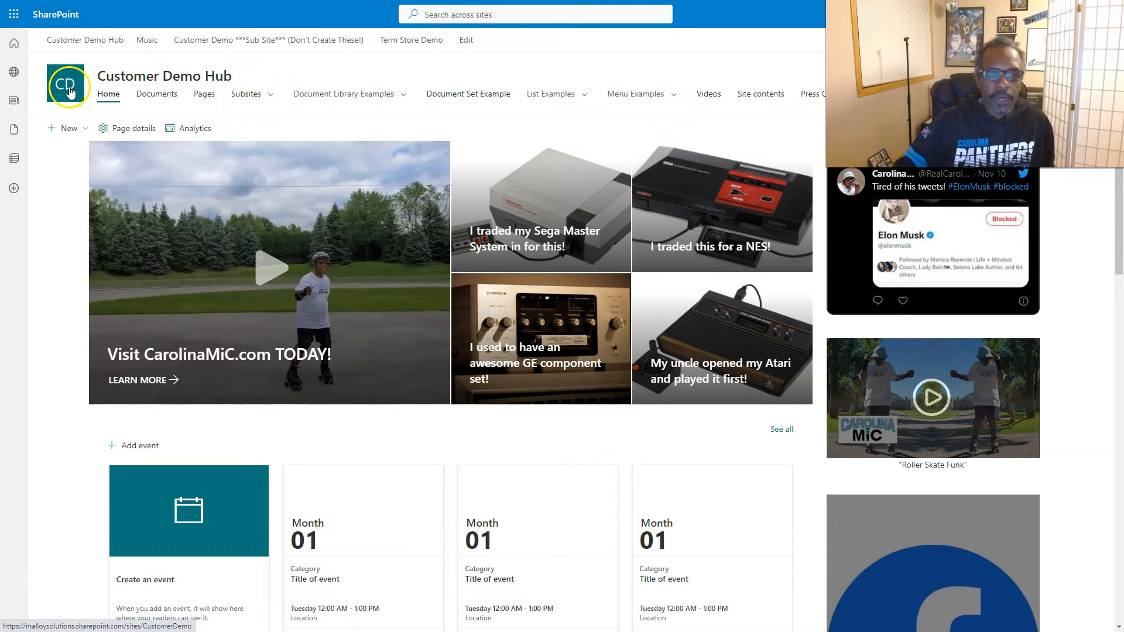
{"action": "left_click", "coordinate": [70, 129]}
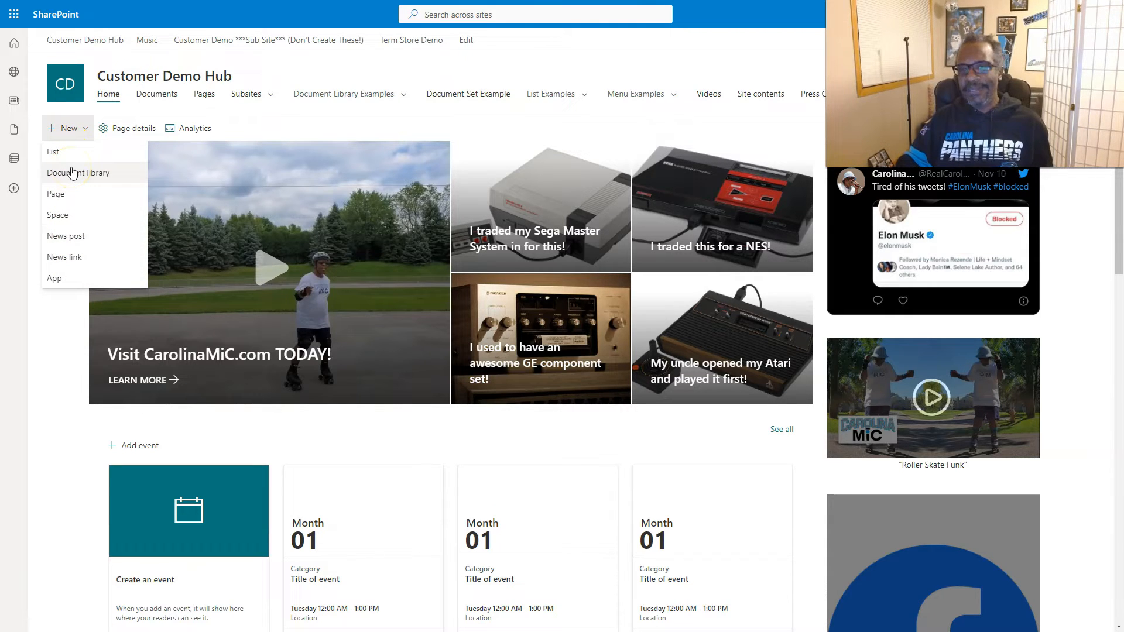
{"action": "left_click", "coordinate": [52, 152]}
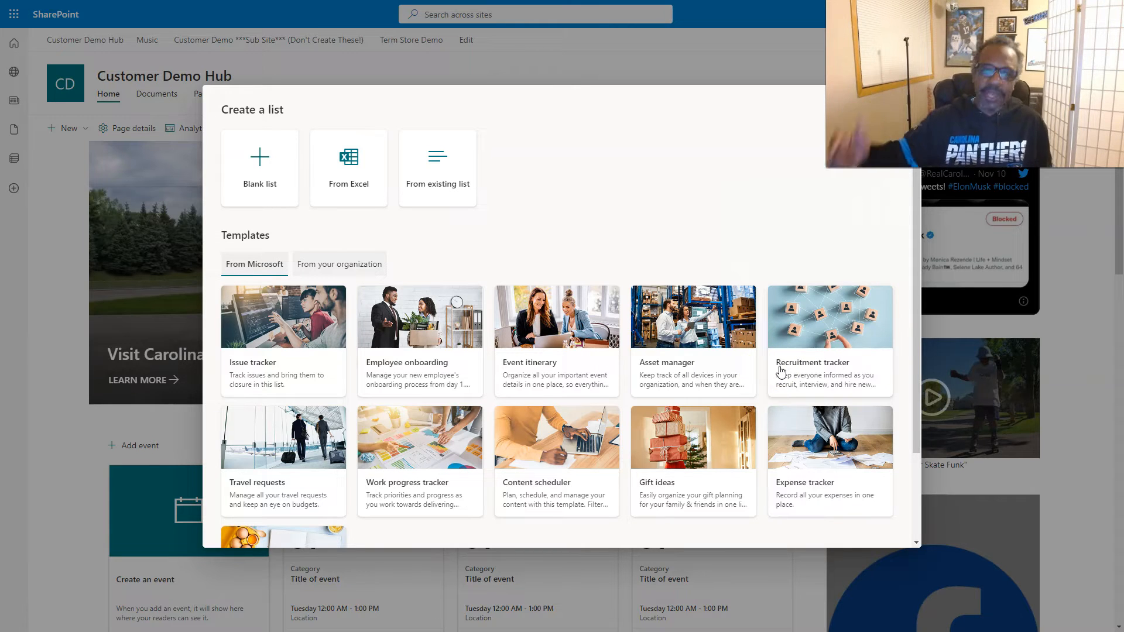
{"action": "left_click", "coordinate": [795, 342]}
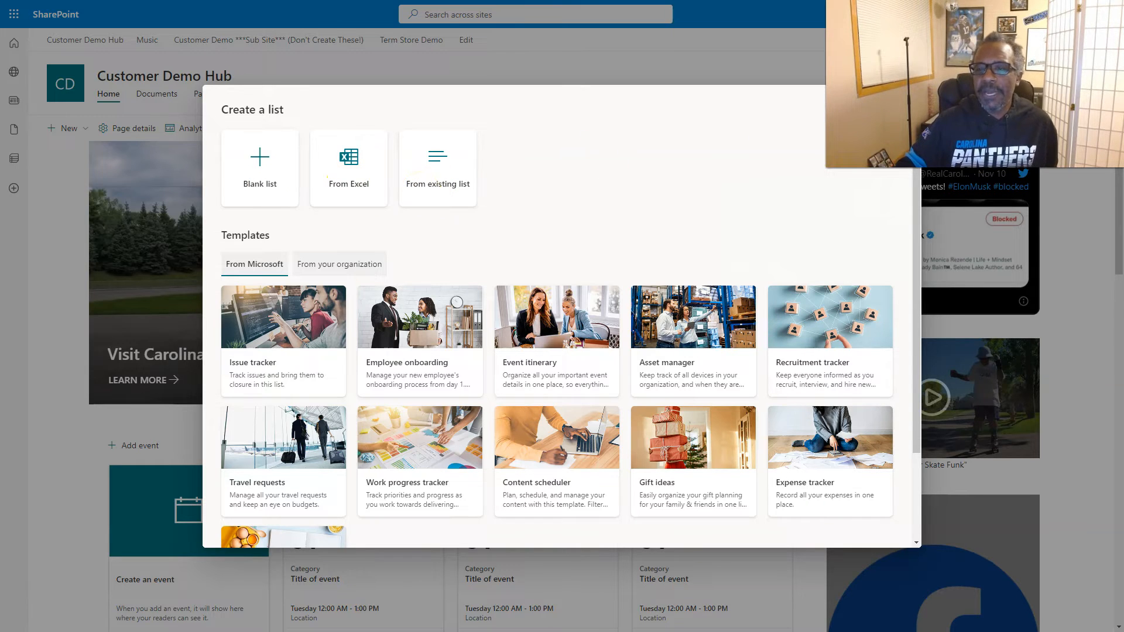
{"action": "left_click", "coordinate": [902, 106]}
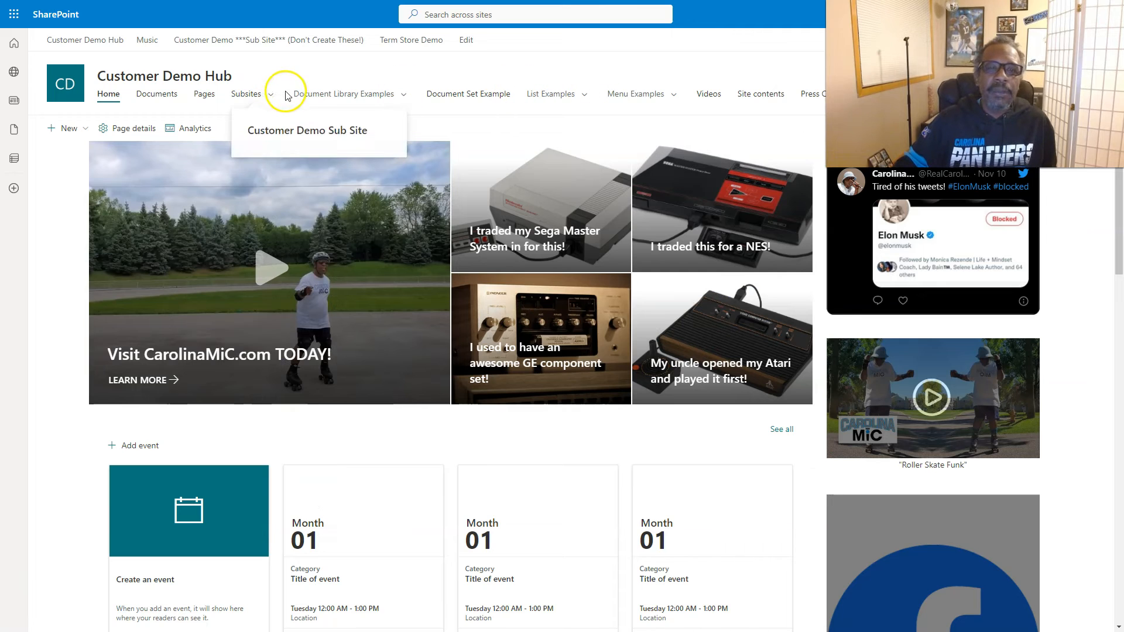
{"action": "mouse_move", "coordinate": [304, 97]}
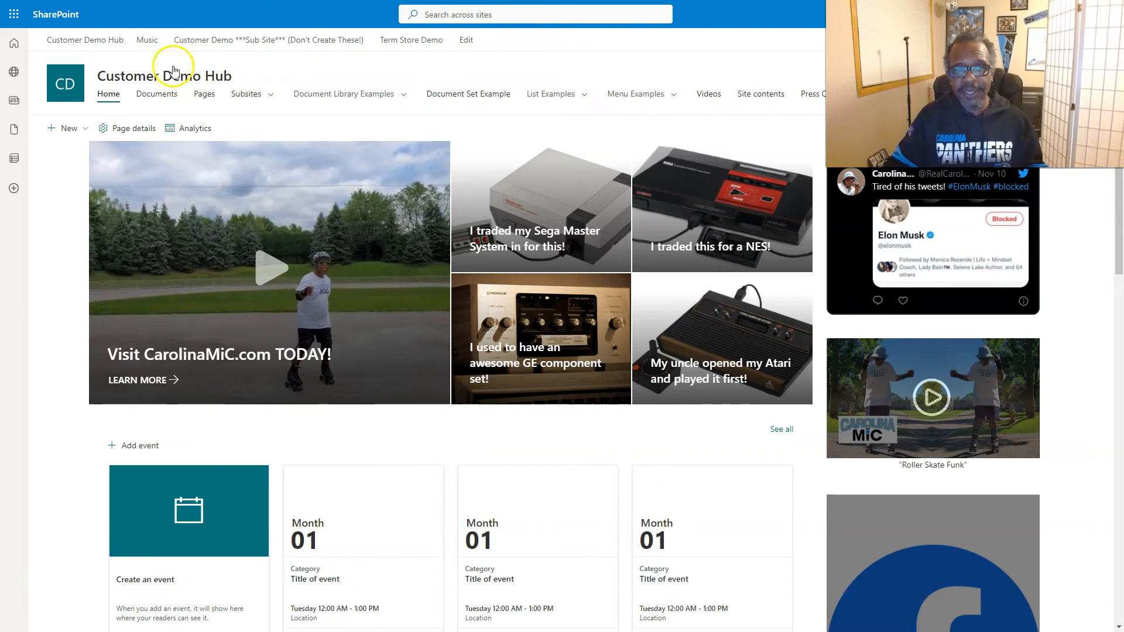
Go through the Malloy Solutions home site to Carolina MiC and view the original Press Contacts list from its site contents
{"action": "left_click", "coordinate": [14, 43]}
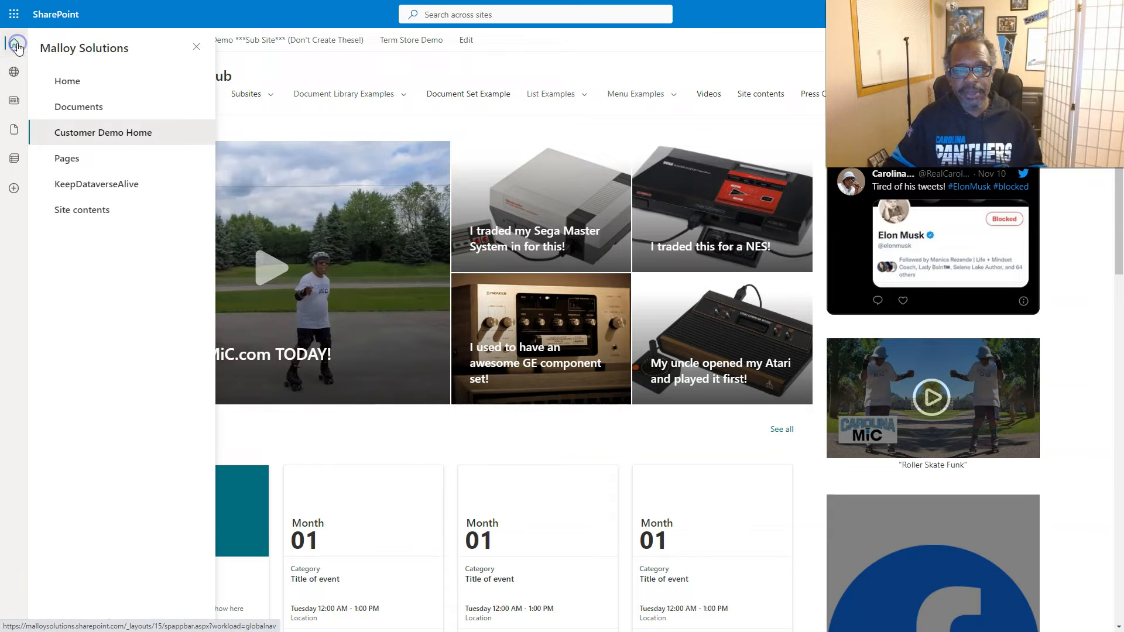
{"action": "left_click", "coordinate": [47, 81]}
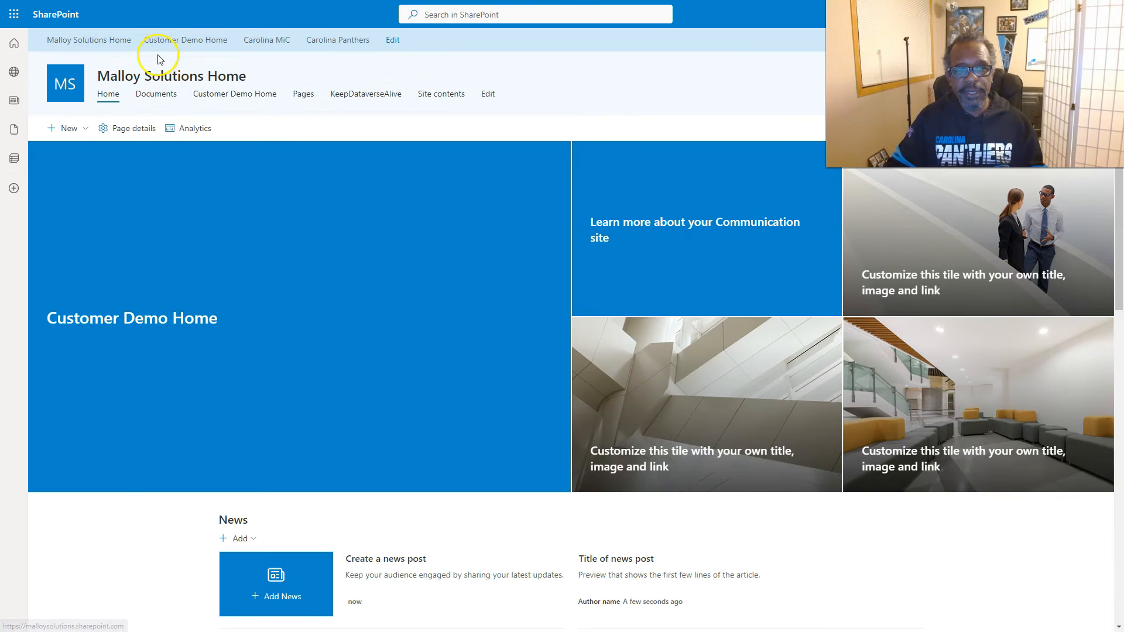
{"action": "left_click", "coordinate": [264, 39]}
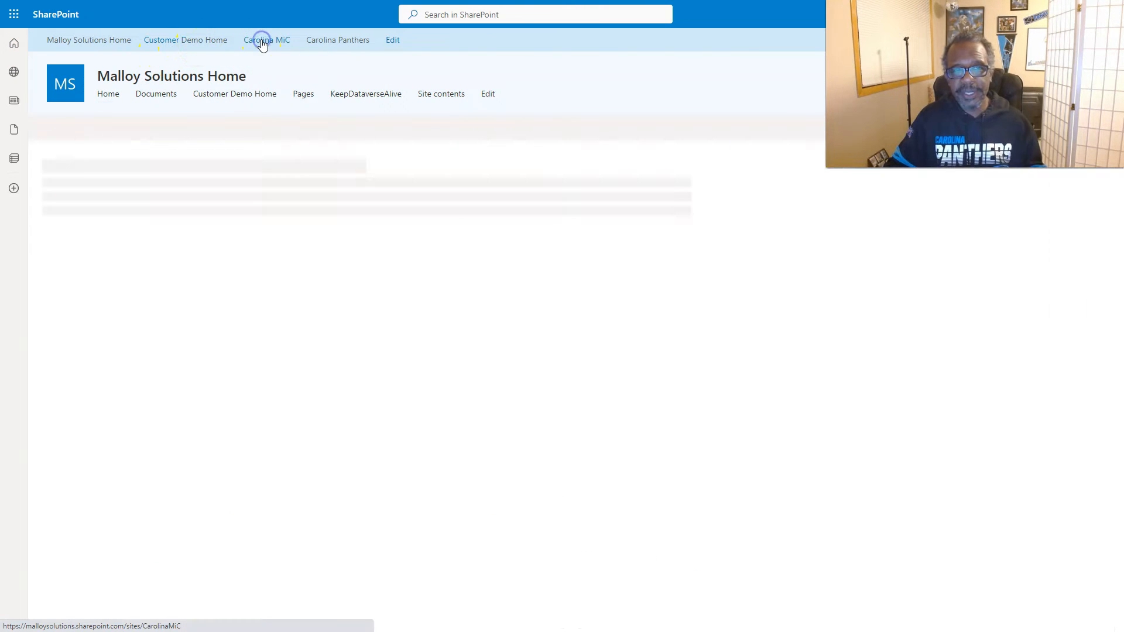
{"action": "left_click", "coordinate": [516, 93]}
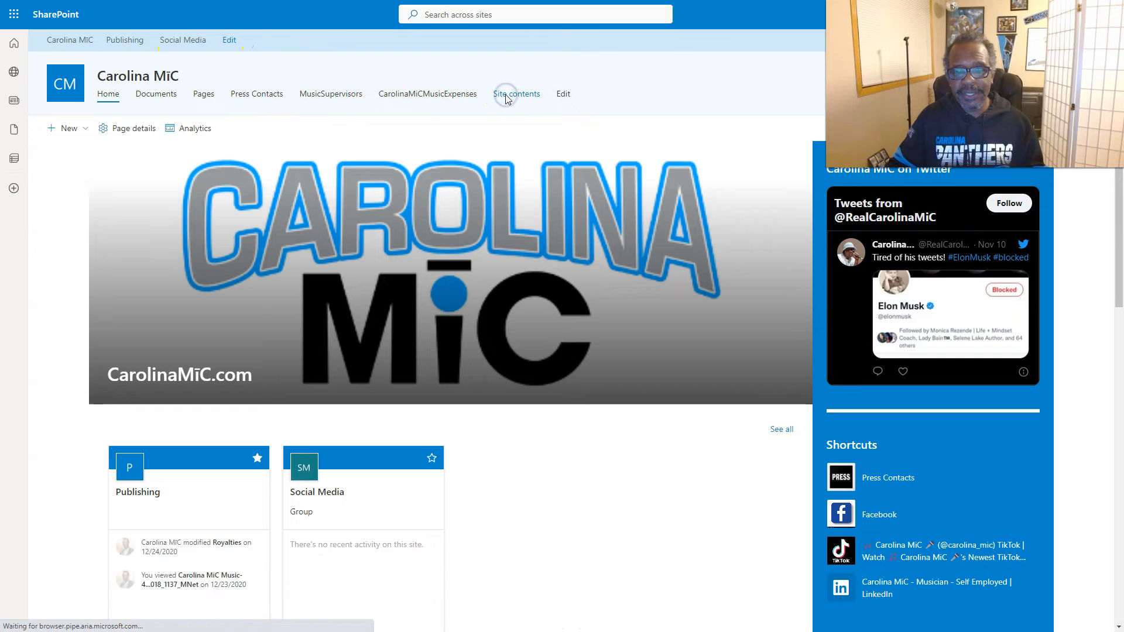
{"action": "left_click", "coordinate": [91, 408]}
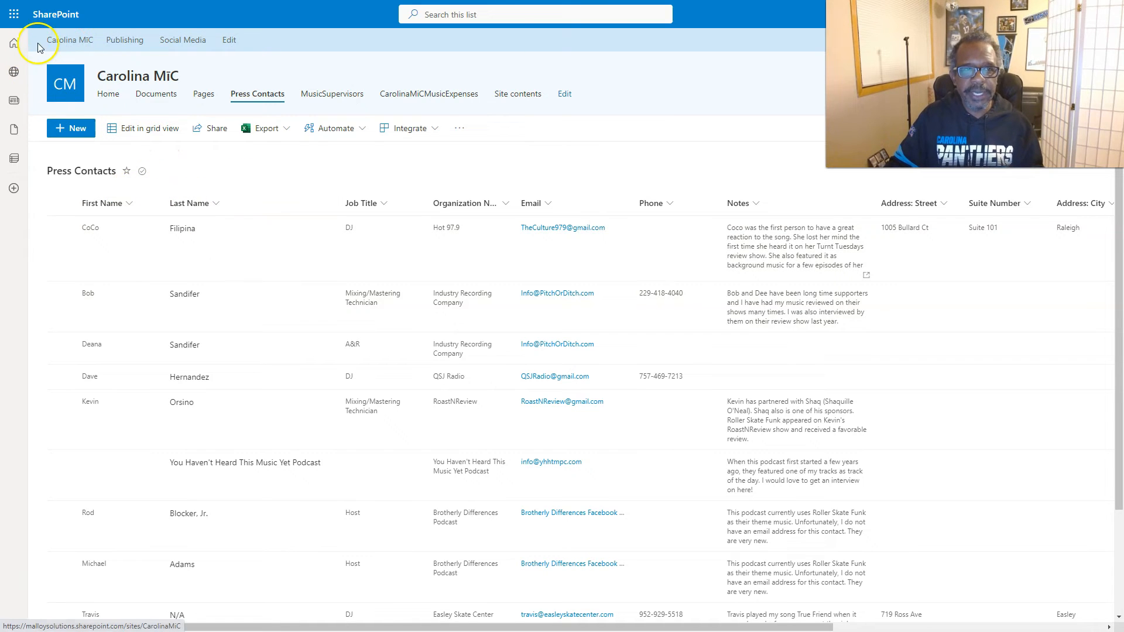
Return to the Customer Demo Hub site and start creating a new list from an existing list
{"action": "left_click", "coordinate": [13, 44]}
{"action": "left_click", "coordinate": [75, 87]}
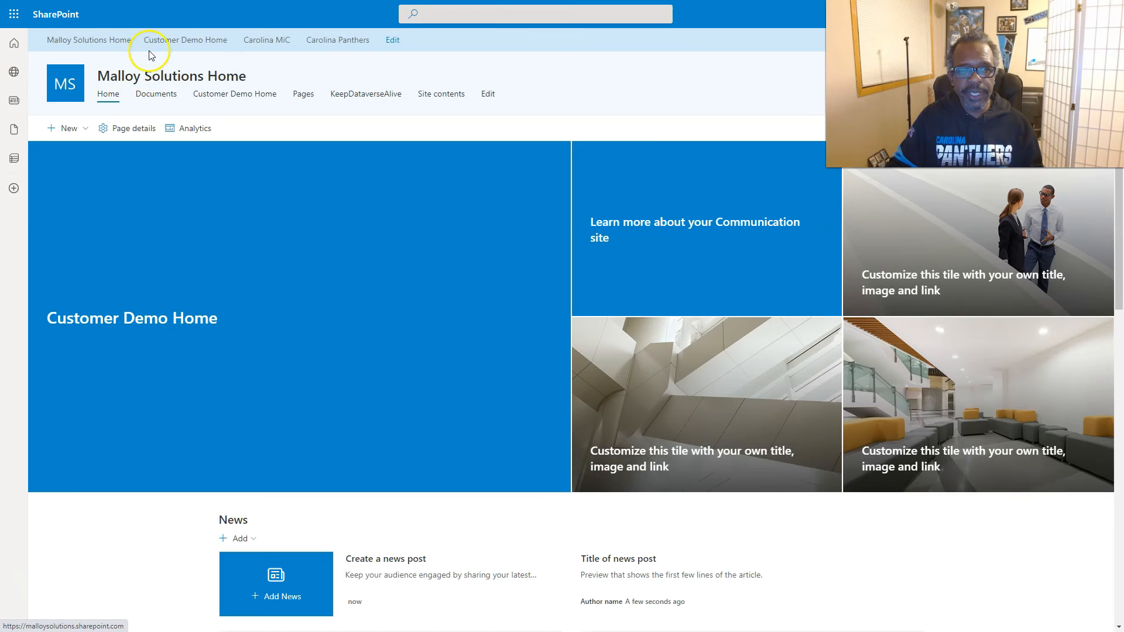
{"action": "left_click", "coordinate": [184, 42]}
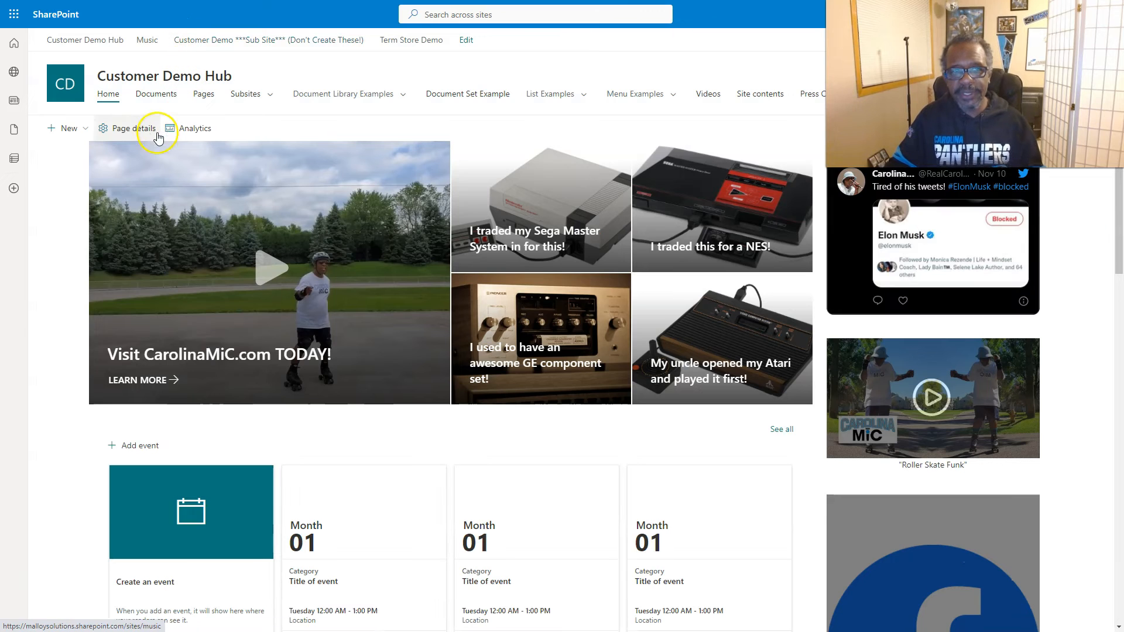
{"action": "left_click", "coordinate": [67, 130]}
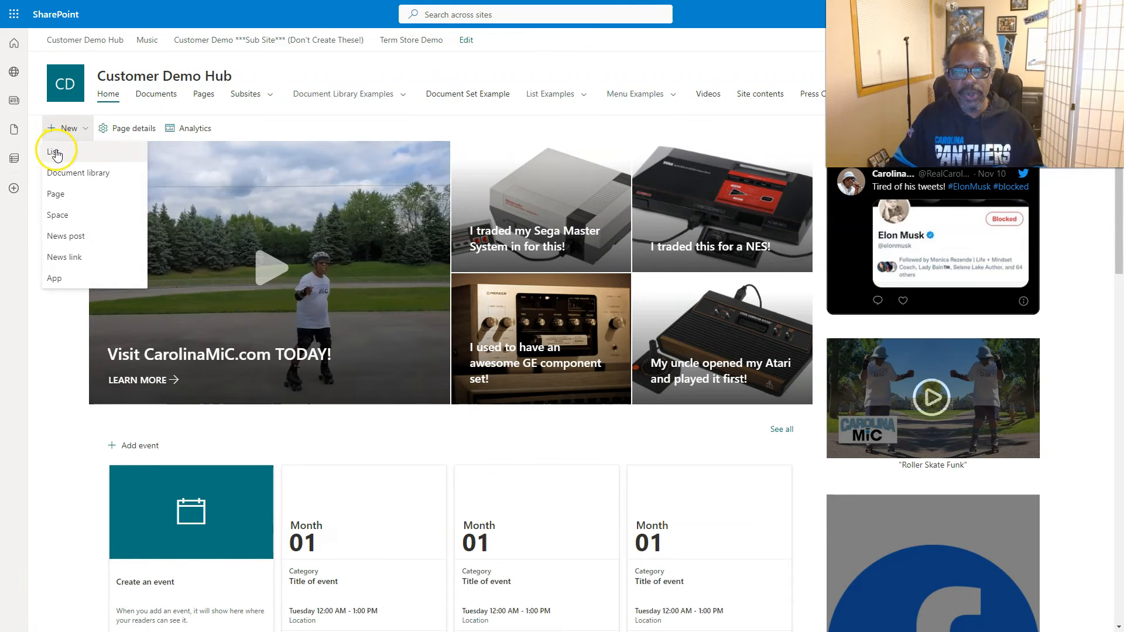
{"action": "left_click", "coordinate": [61, 151]}
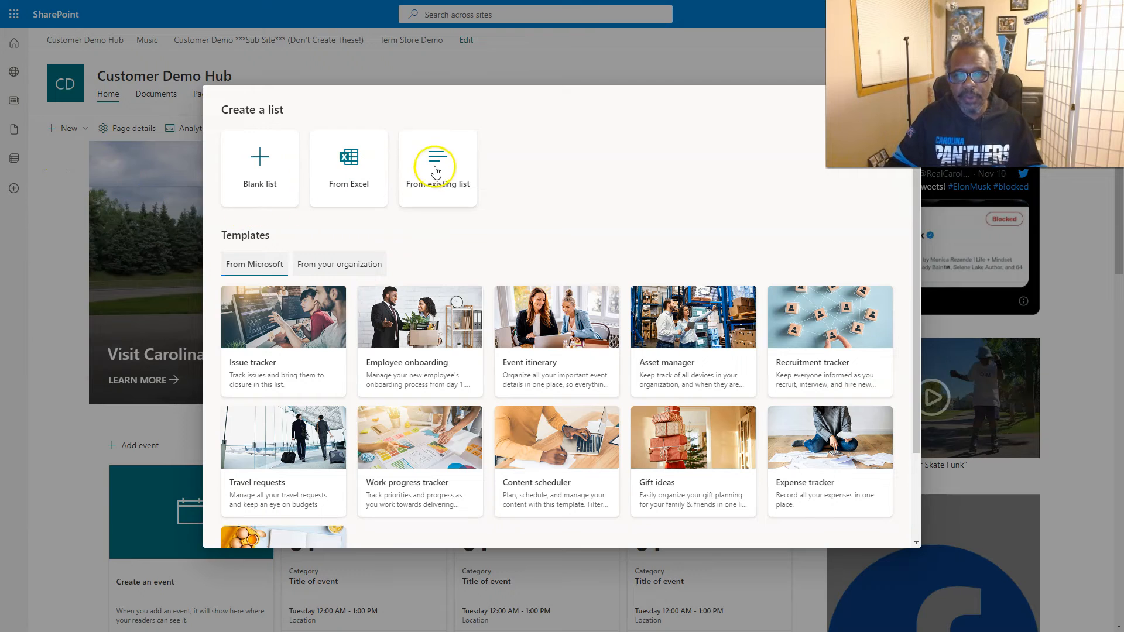
{"action": "left_click", "coordinate": [432, 173]}
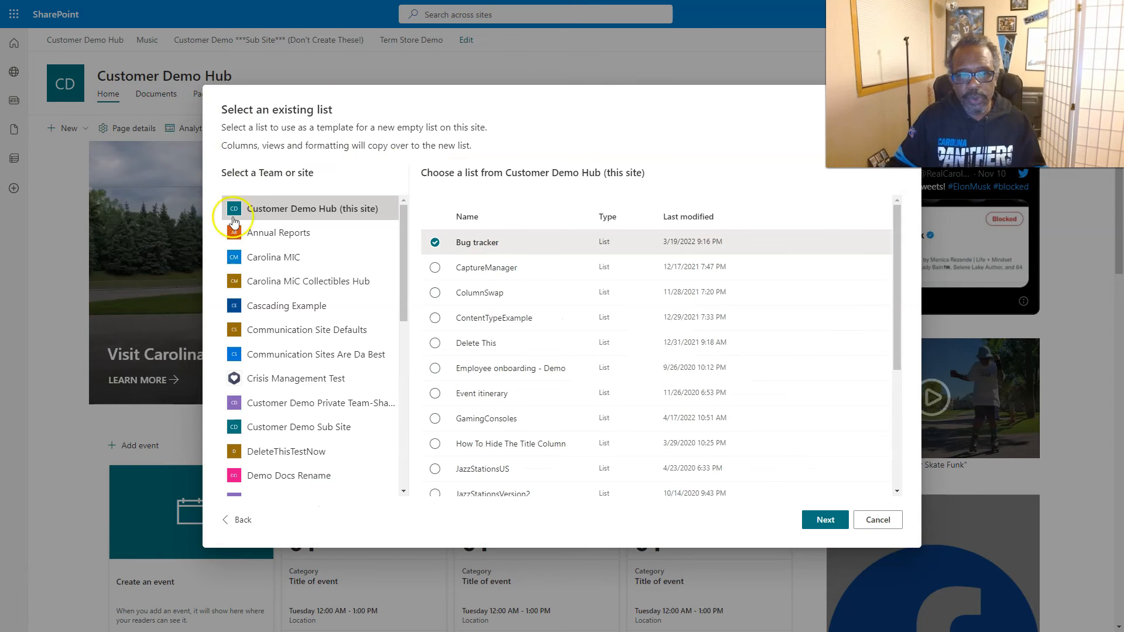
Browse the available sites and select the Press Contacts list of the Carolina MIC site as the template
{"action": "scroll", "coordinate": [281, 305], "scroll_direction": "down", "scroll_amount": 2}
{"action": "scroll", "coordinate": [269, 234], "scroll_direction": "up", "scroll_amount": 2}
{"action": "left_click", "coordinate": [265, 218]}
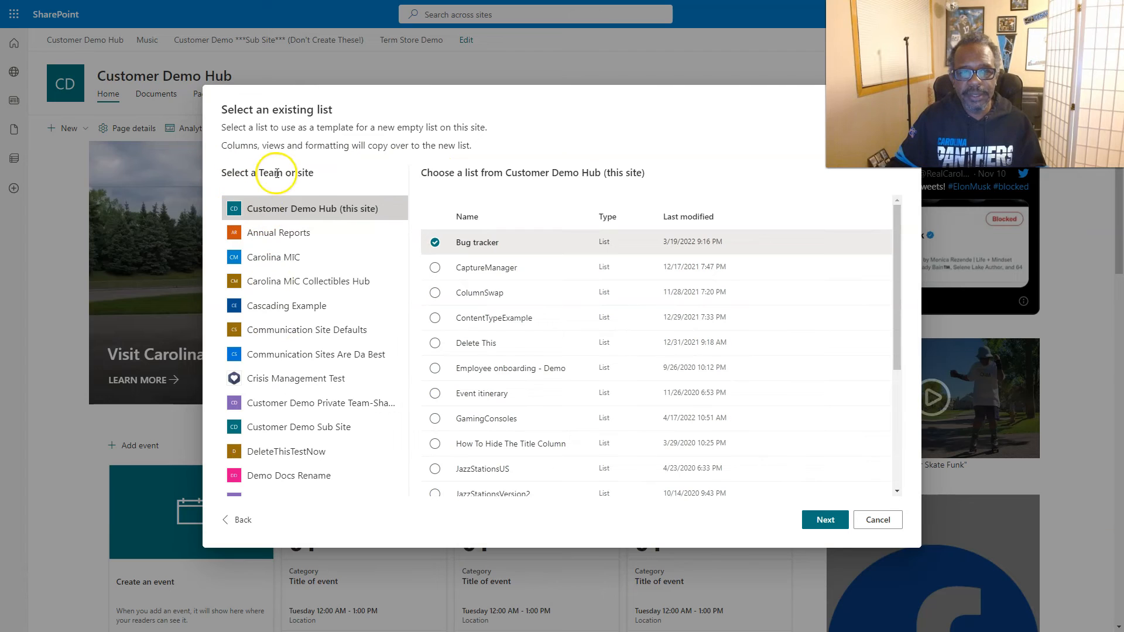
{"action": "scroll", "coordinate": [276, 310], "scroll_direction": "down", "scroll_amount": 5}
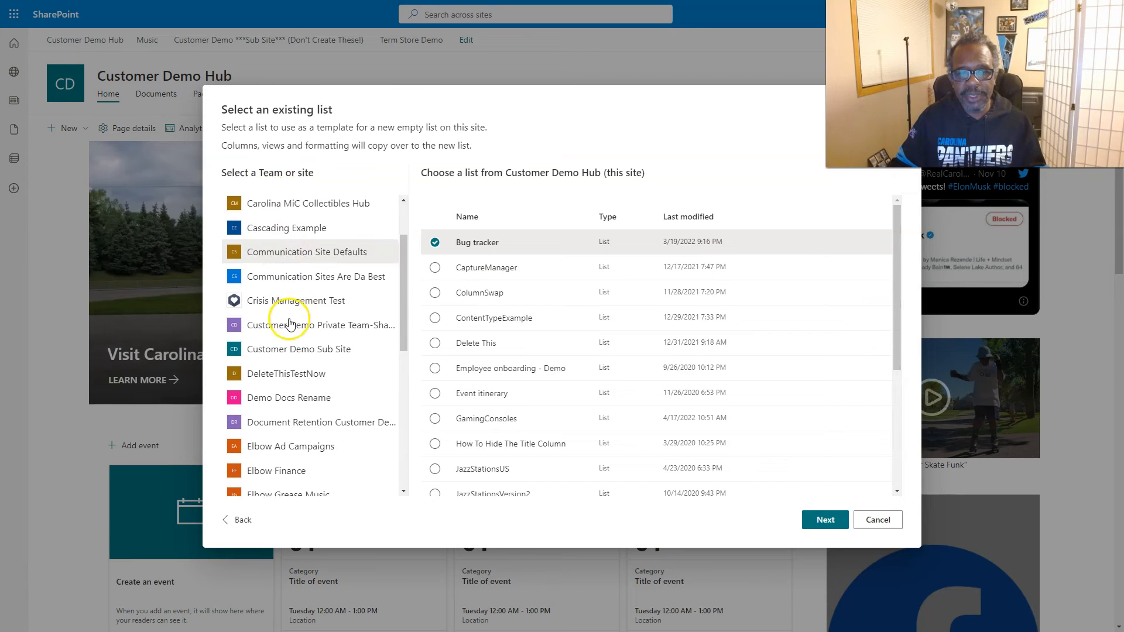
{"action": "scroll", "coordinate": [283, 351], "scroll_direction": "up", "scroll_amount": 5}
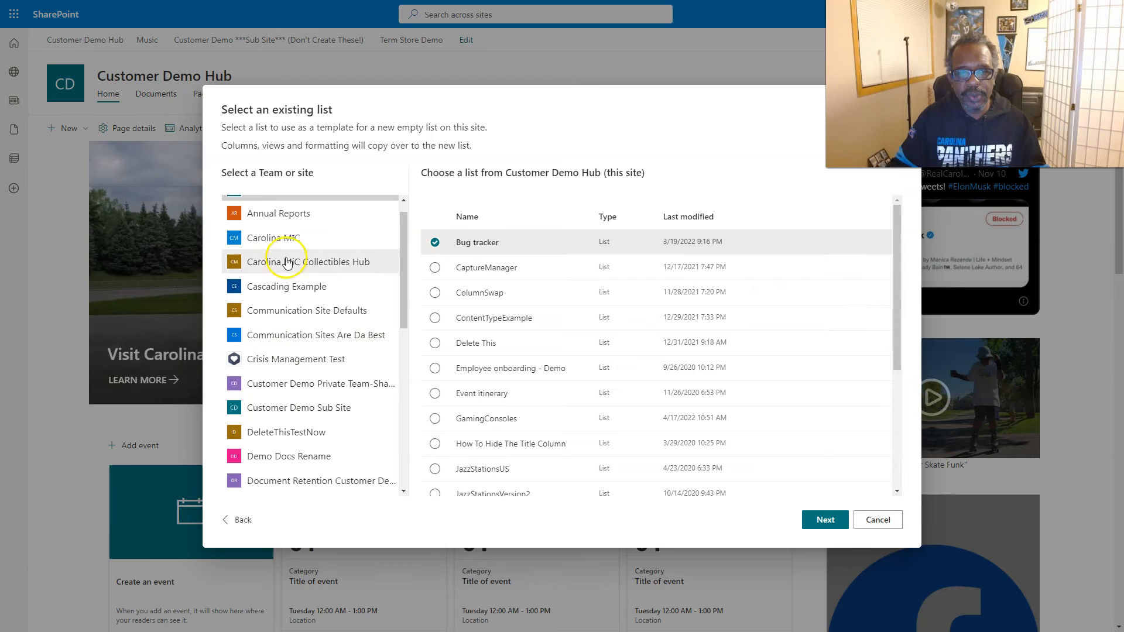
{"action": "left_click", "coordinate": [276, 238]}
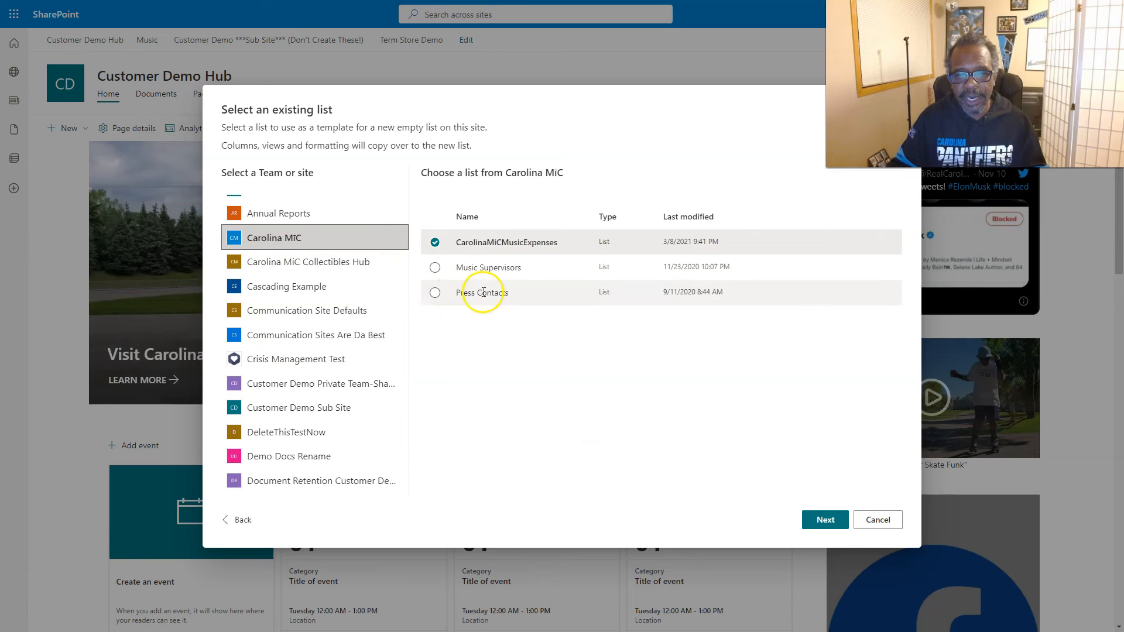
{"action": "left_click", "coordinate": [436, 294]}
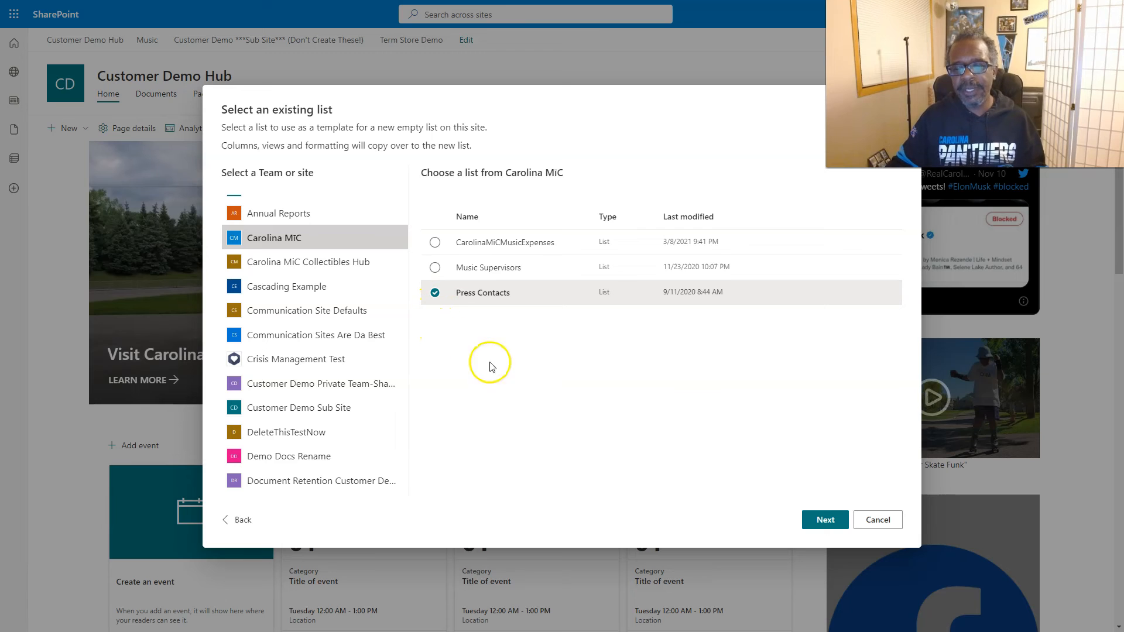
Name the new list Press Contacts Wow and create it, keeping it shown in site navigation
{"action": "left_click", "coordinate": [803, 513]}
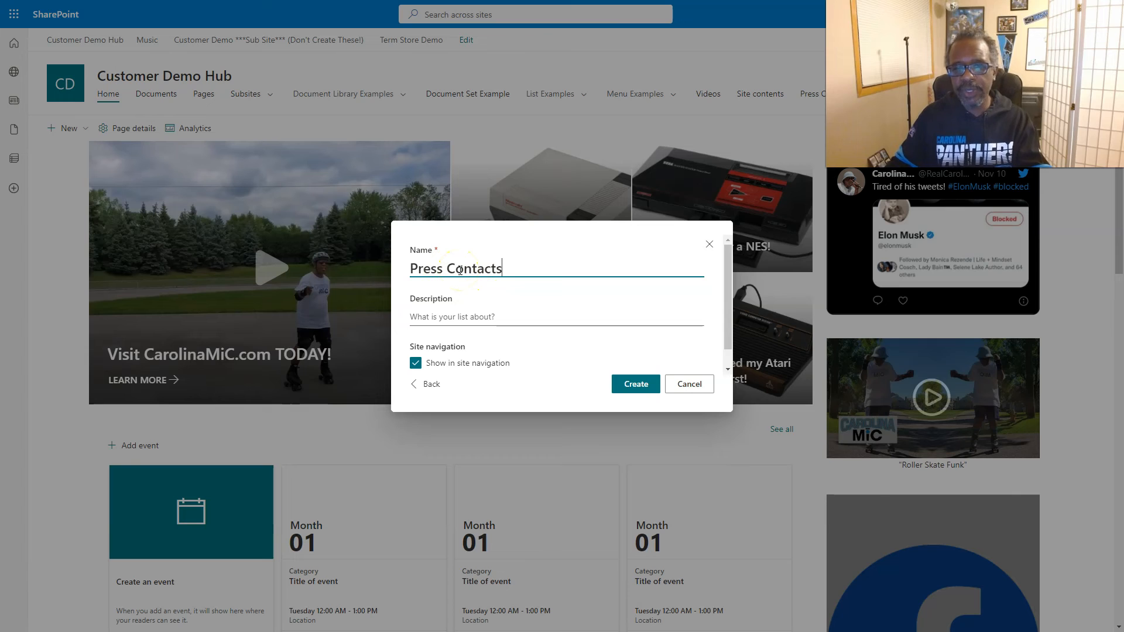
{"action": "type", "text": "Wow"}
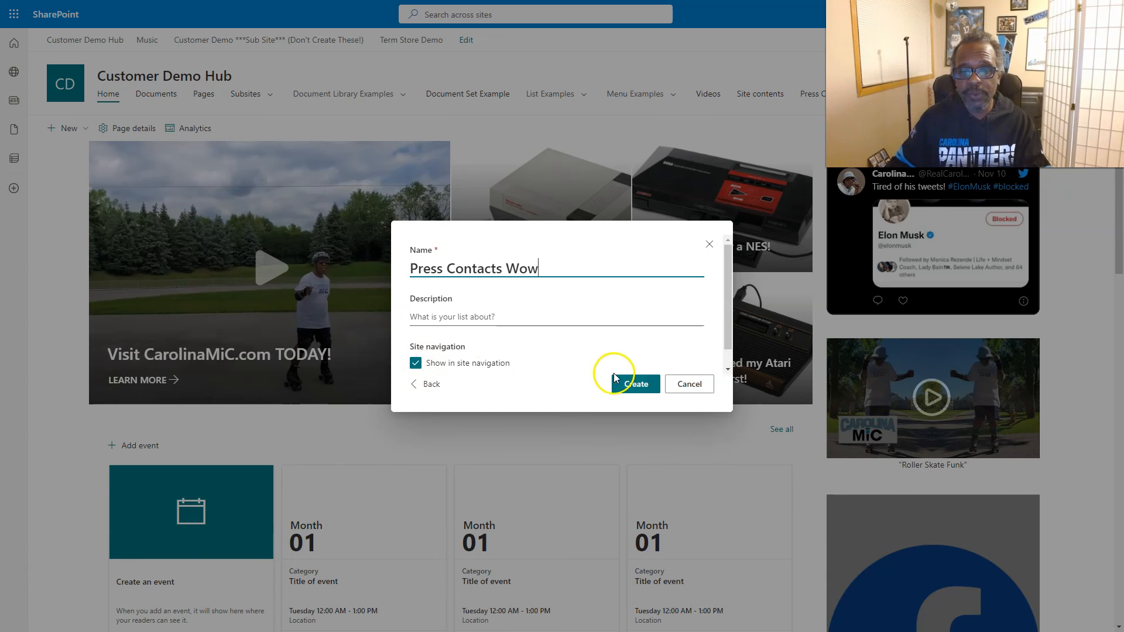
{"action": "left_click", "coordinate": [629, 385]}
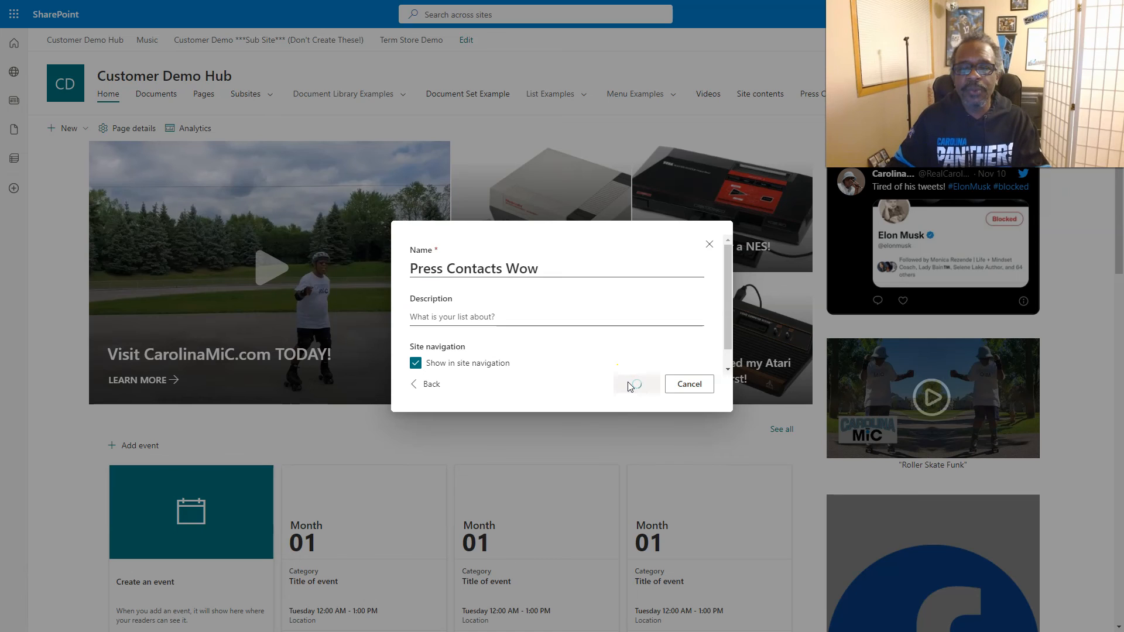